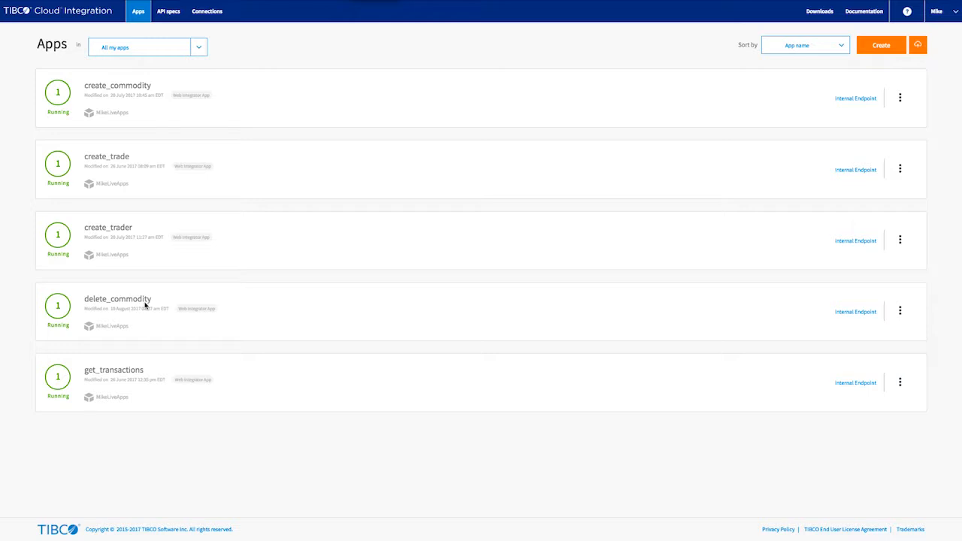
Create an app named delete_trader in My Default Sandbox and make it a Web Integrator app
click(881, 45)
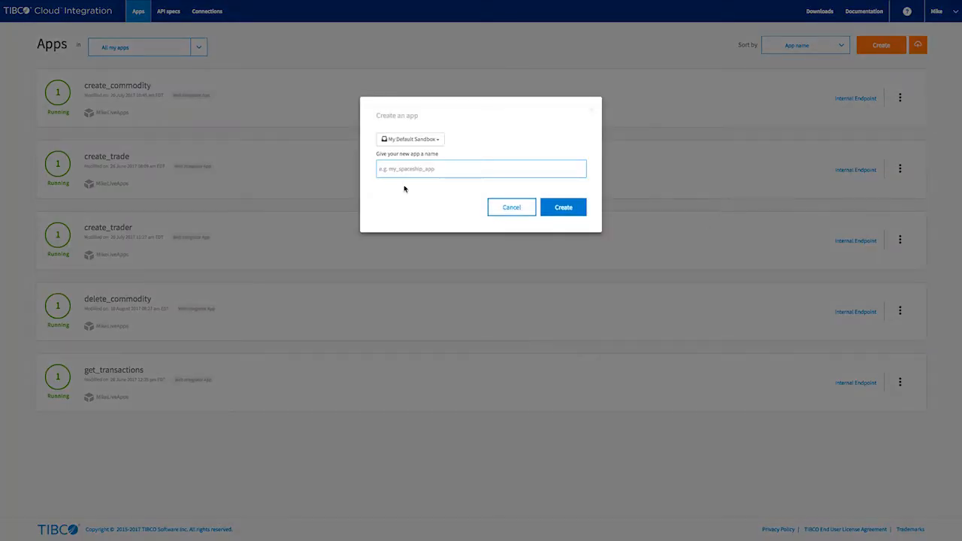
click(408, 169)
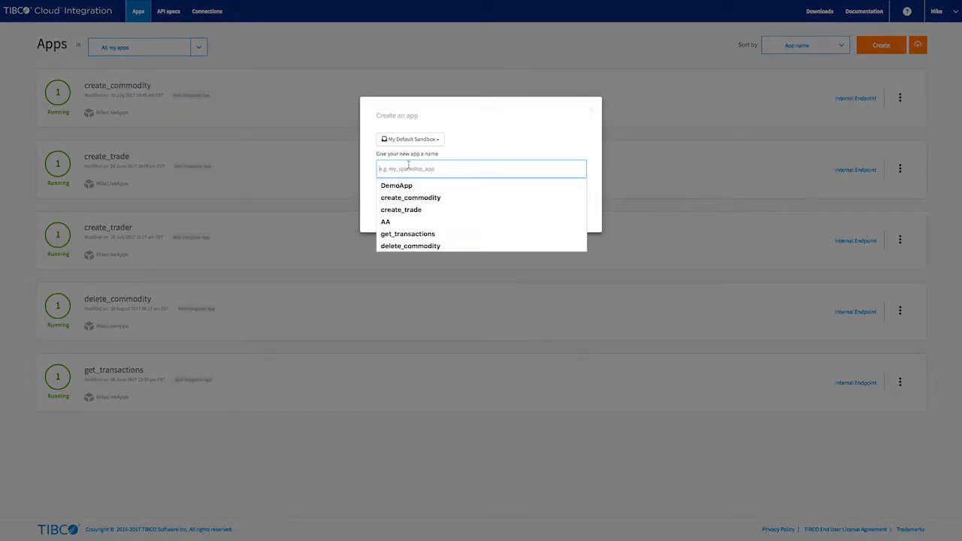
text(delete_trader)
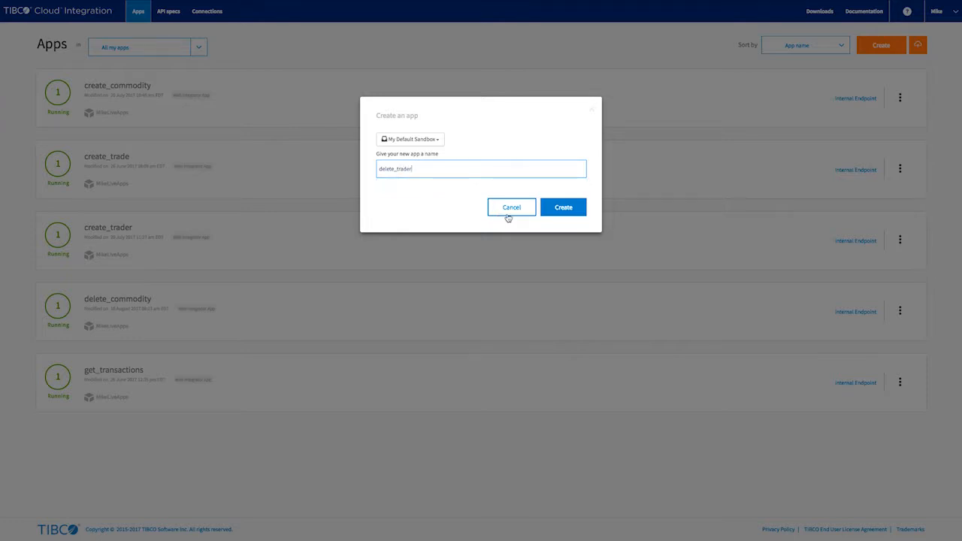
click(564, 210)
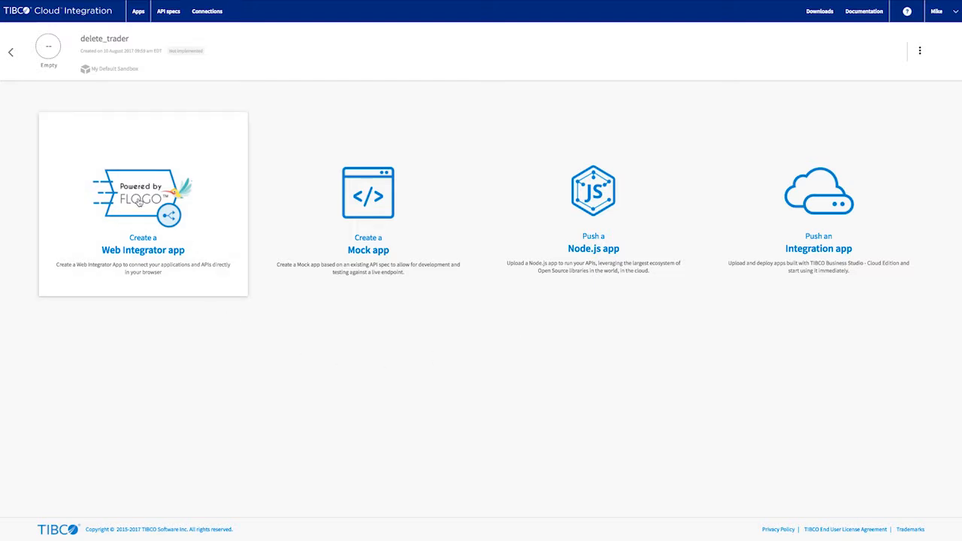
click(150, 201)
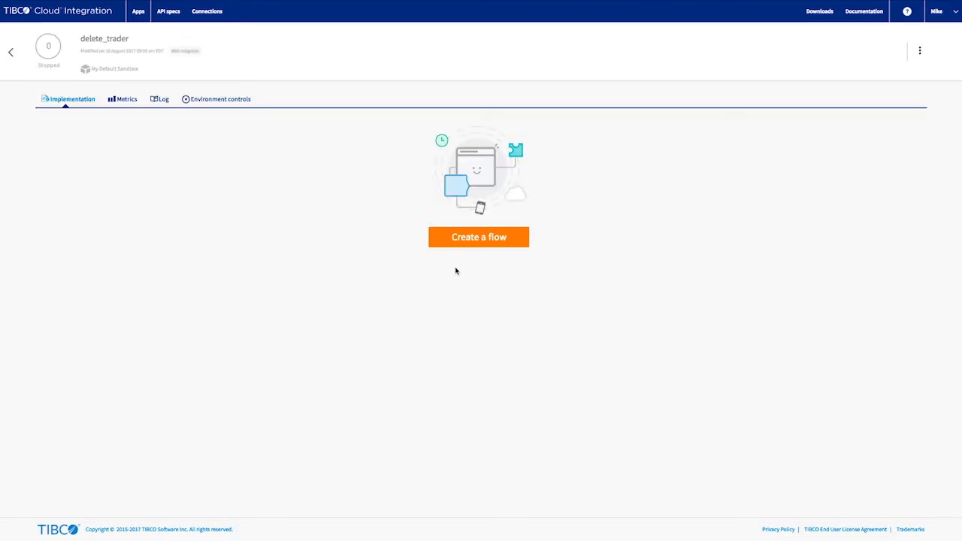
Start a flow named Delete_Trader with the description "Delete Blockchain Trader" and a REST trigger
click(486, 238)
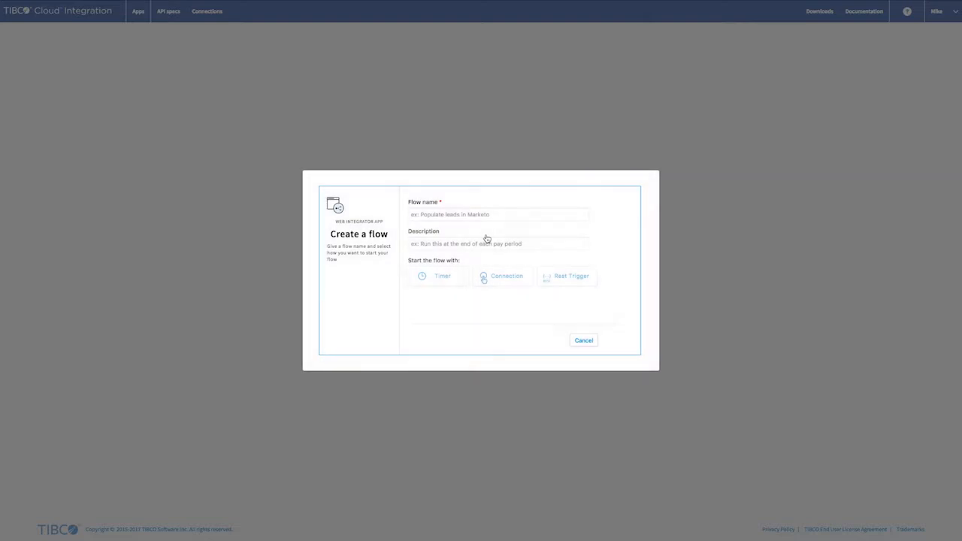
click(447, 214)
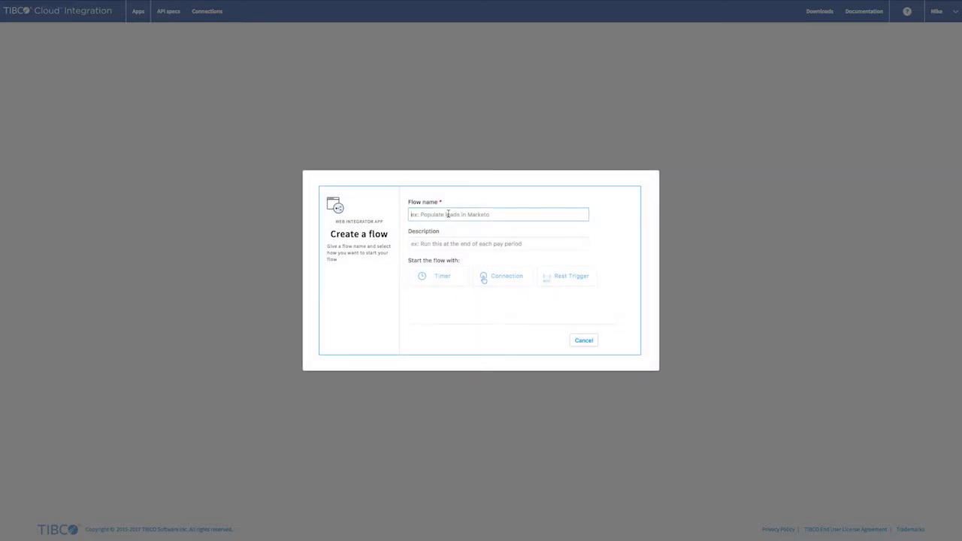
text(Delete)
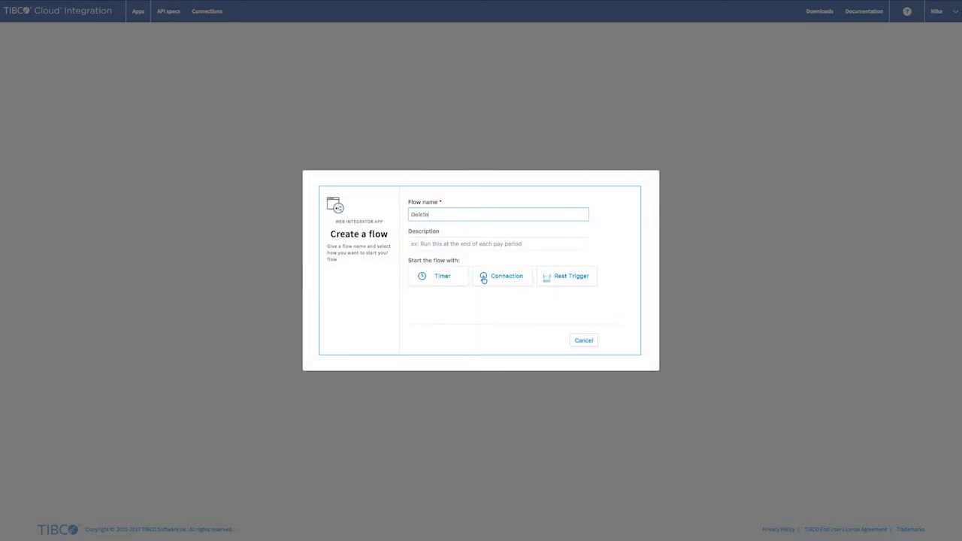
text(_Trader)
click(457, 243)
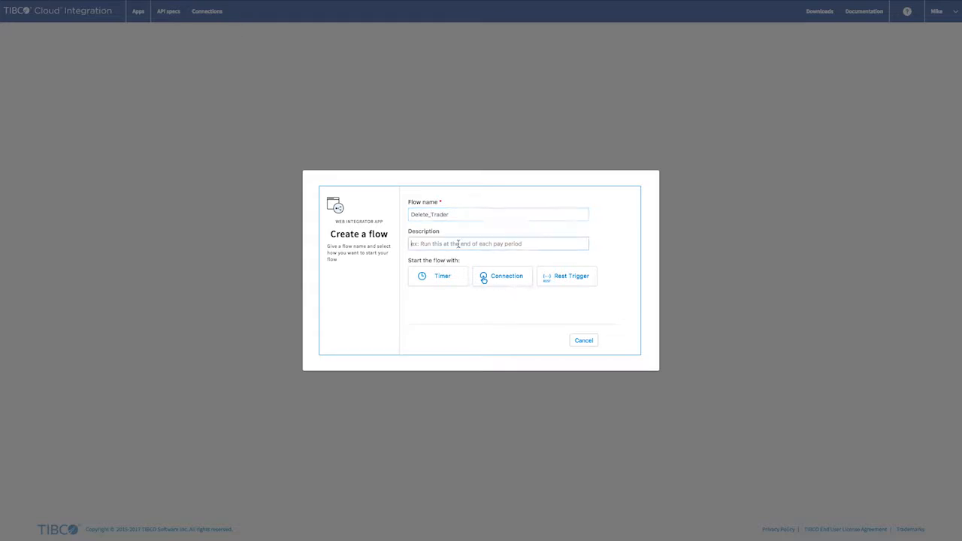
text(Delete )
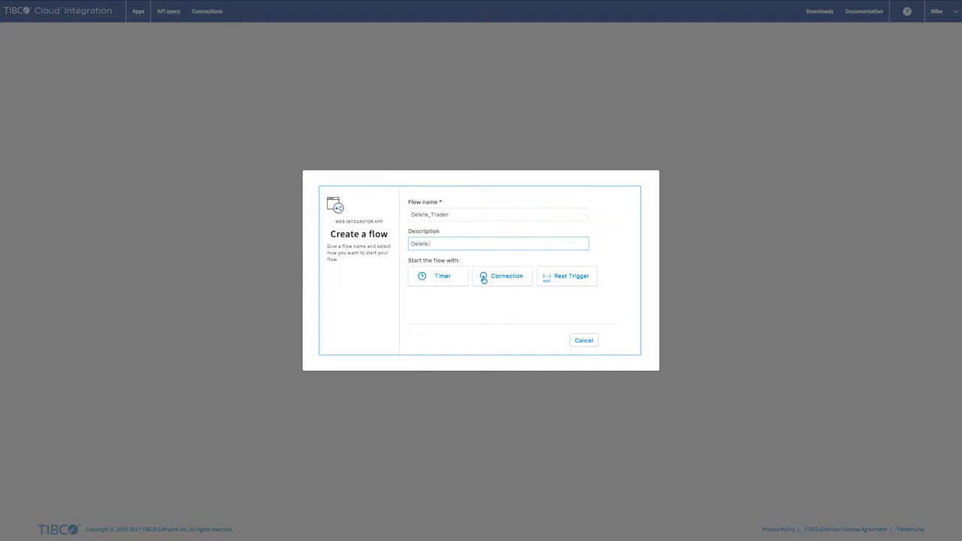
text(Blockchain Trader)
click(573, 278)
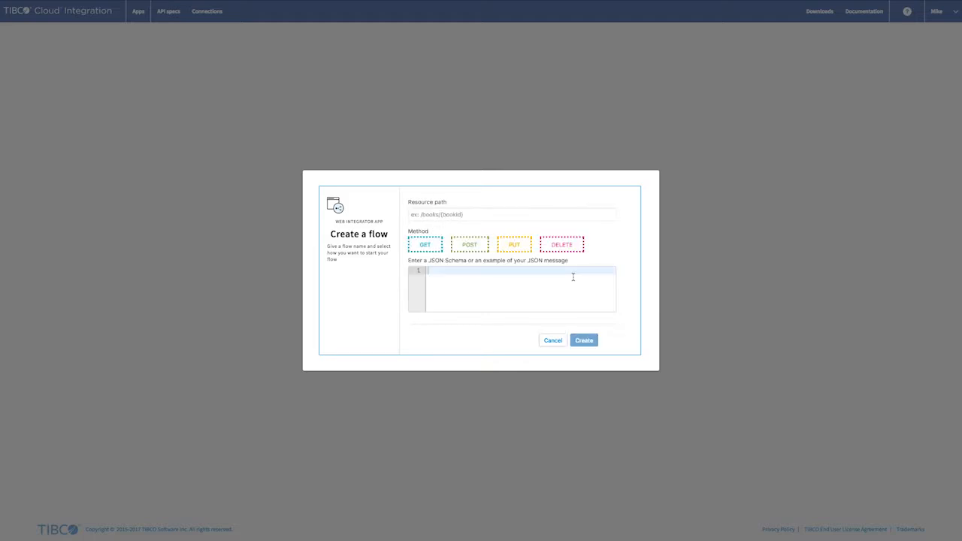
Set the REST trigger's method to POST and its resource path to /deleteTrader
click(471, 247)
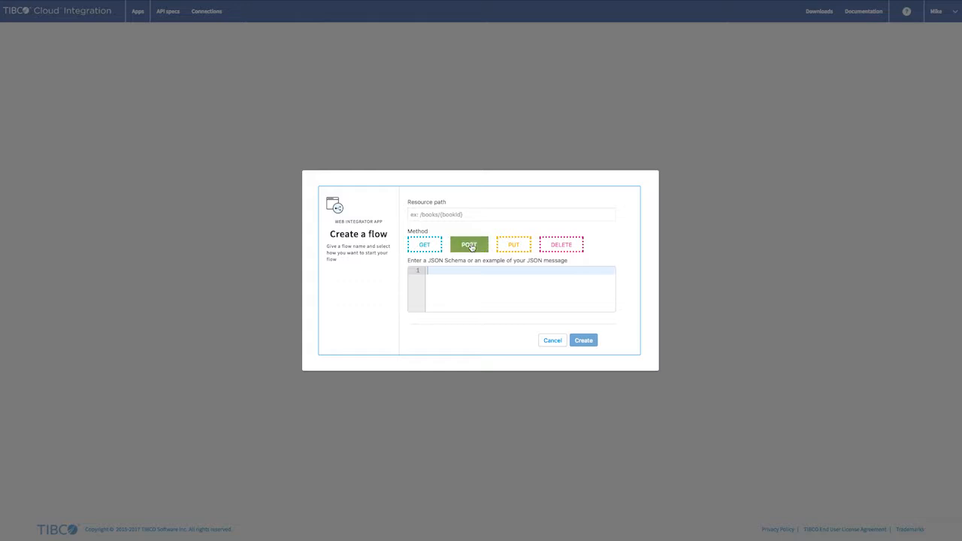
click(466, 214)
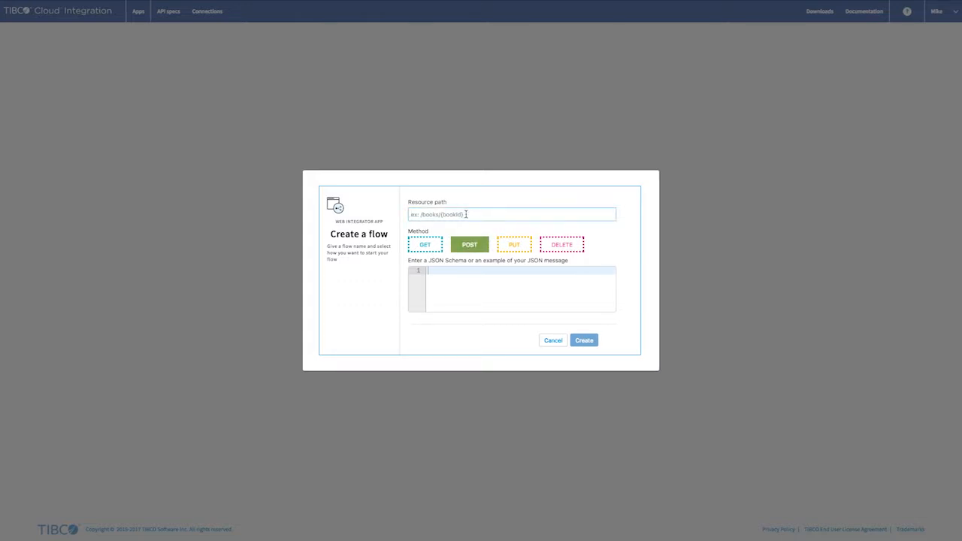
text(/)
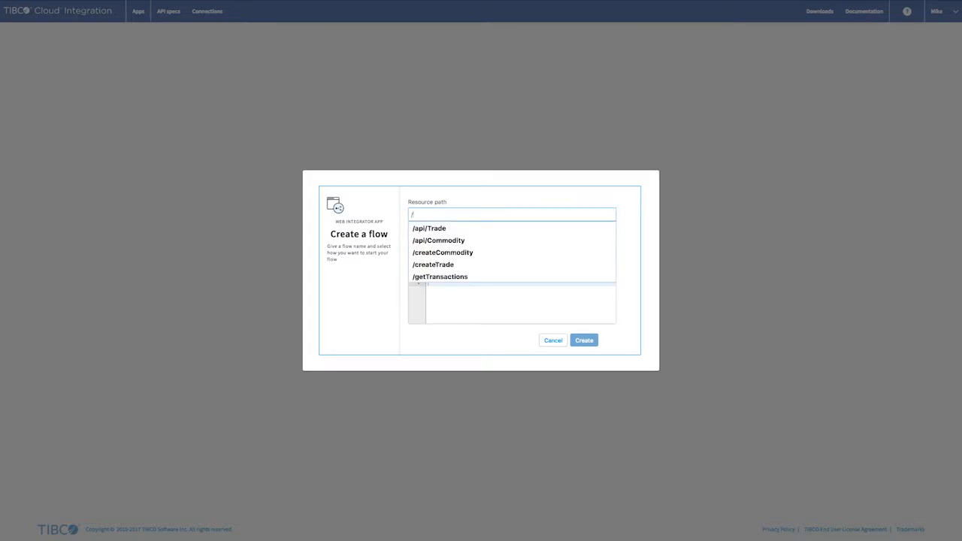
text(dele)
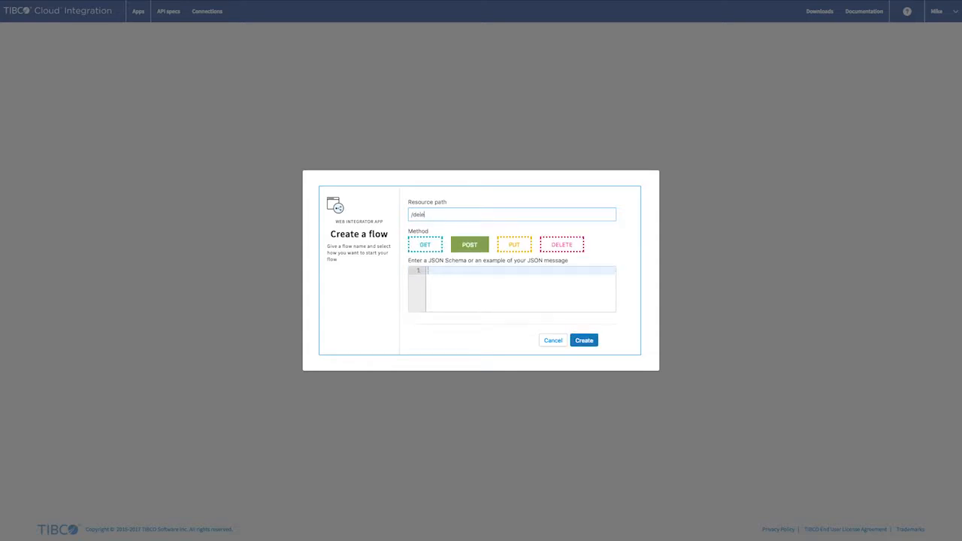
text(teTrader)
Enter a sample JSON message with an "id" field holding a trader's username, and create the flow
click(451, 272)
text({})
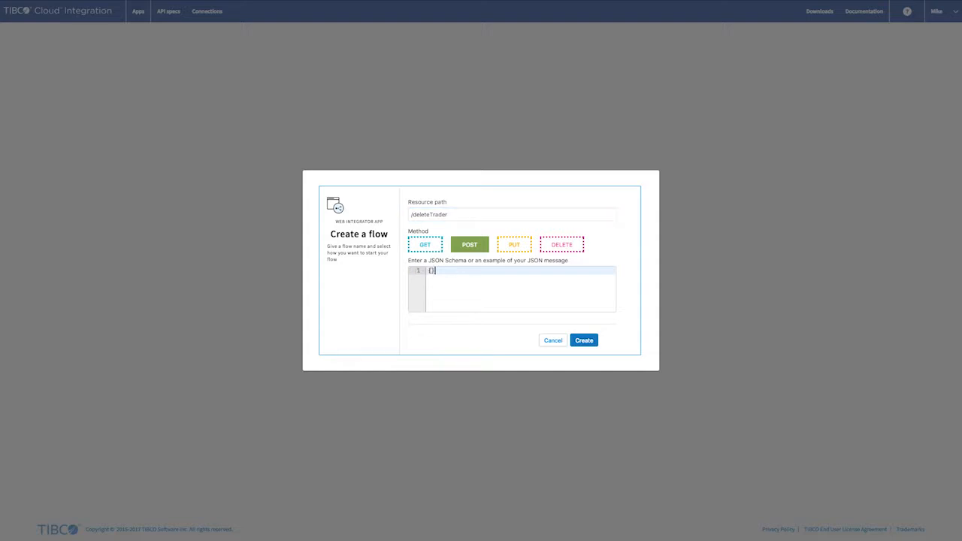
text(")
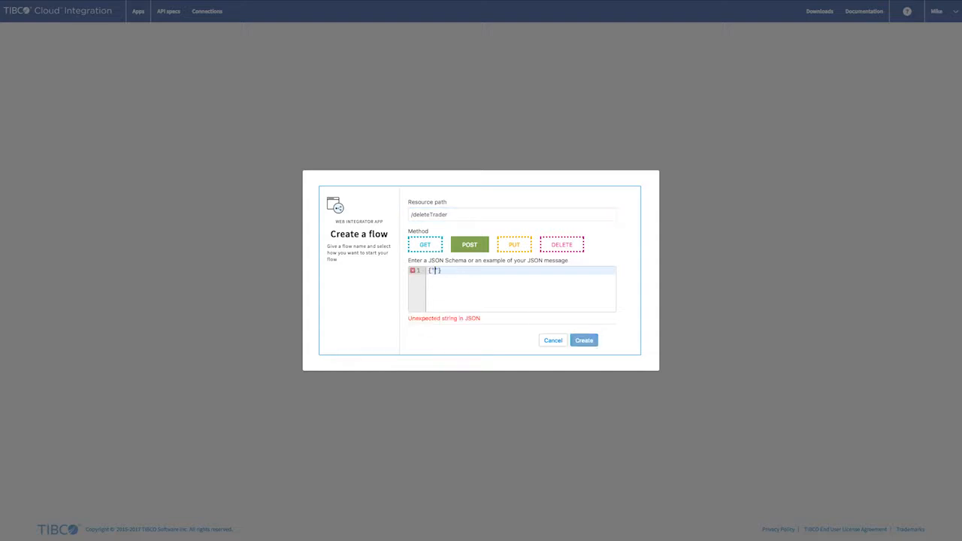
text(id)
text(:")
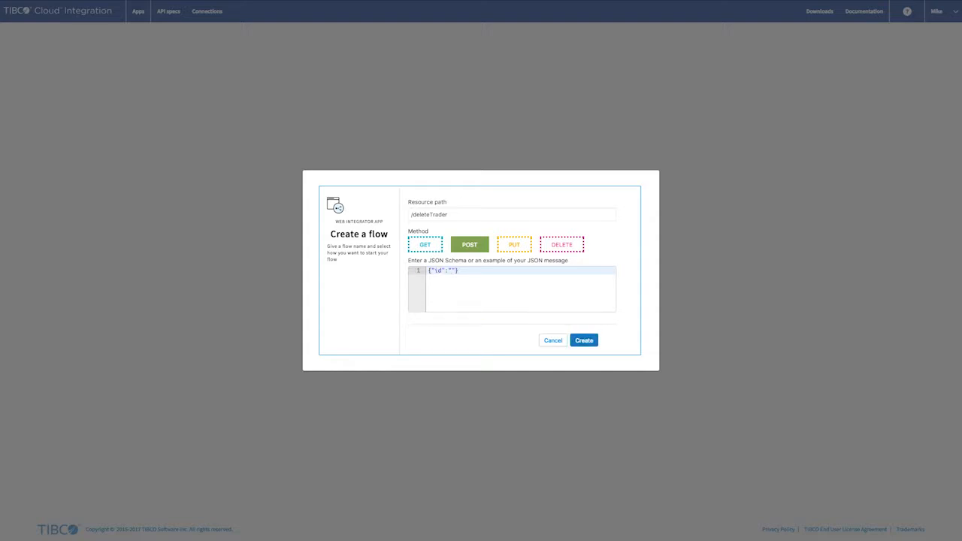
text(mmyburgh)
click(584, 340)
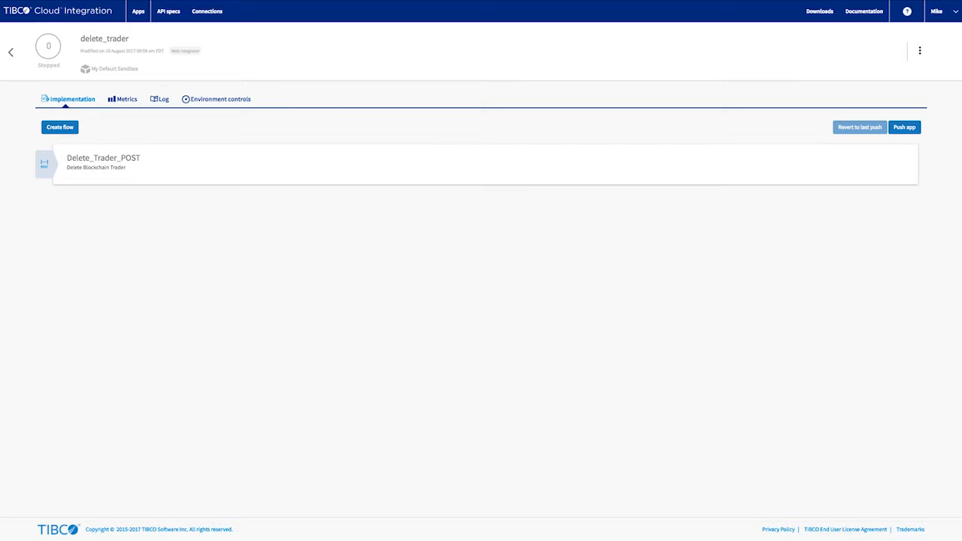
In the Delete_Trader_POST flow, insert an Invoke REST Service activity between receiving and replying to the HTTP message
click(92, 165)
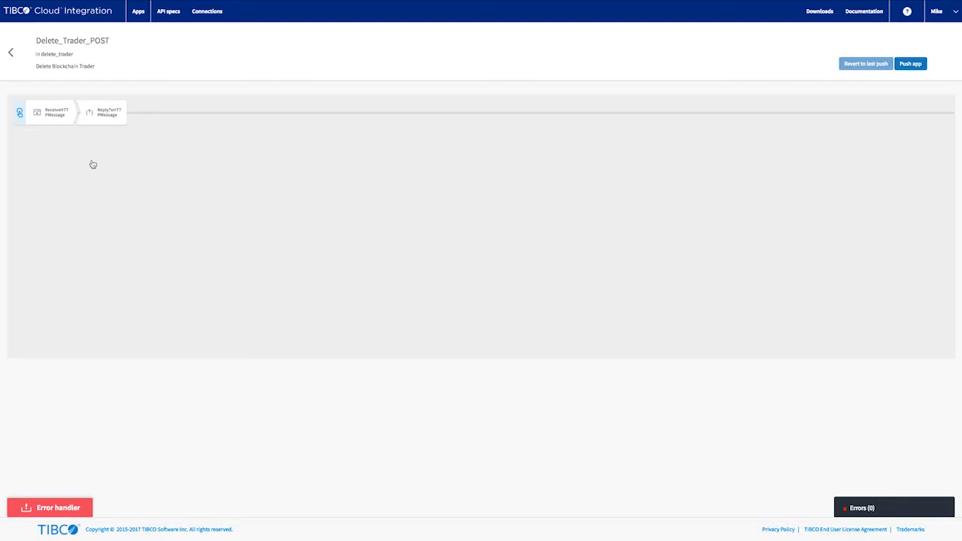
drag(106, 113, 154, 115)
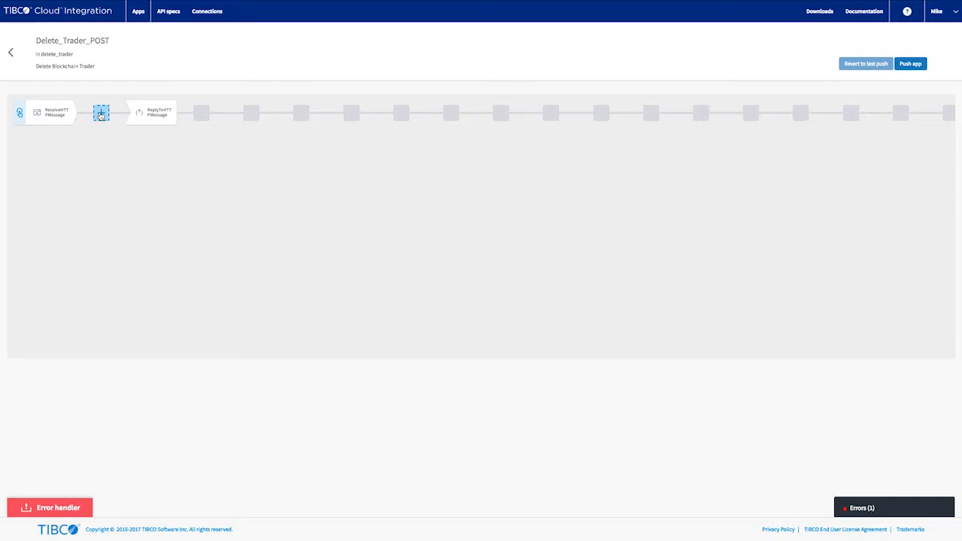
click(101, 113)
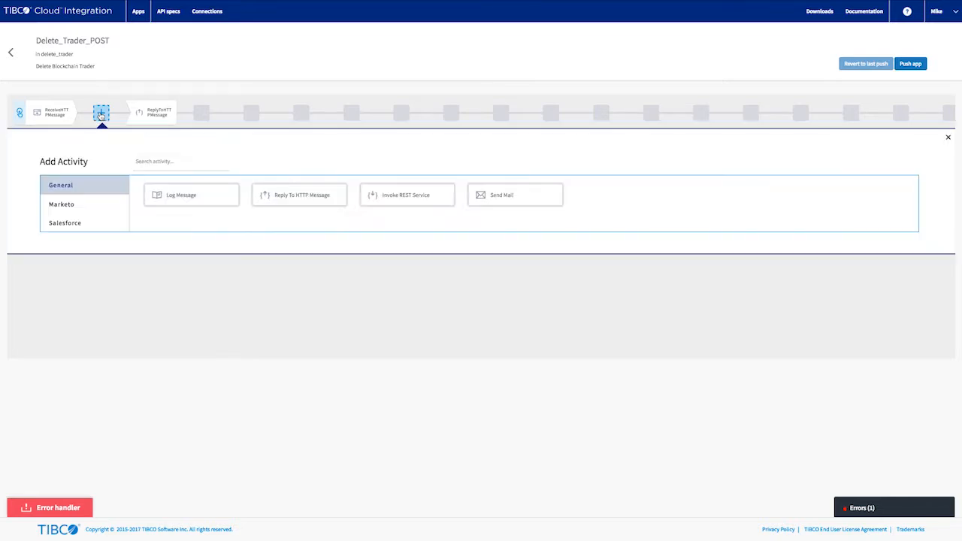
click(405, 198)
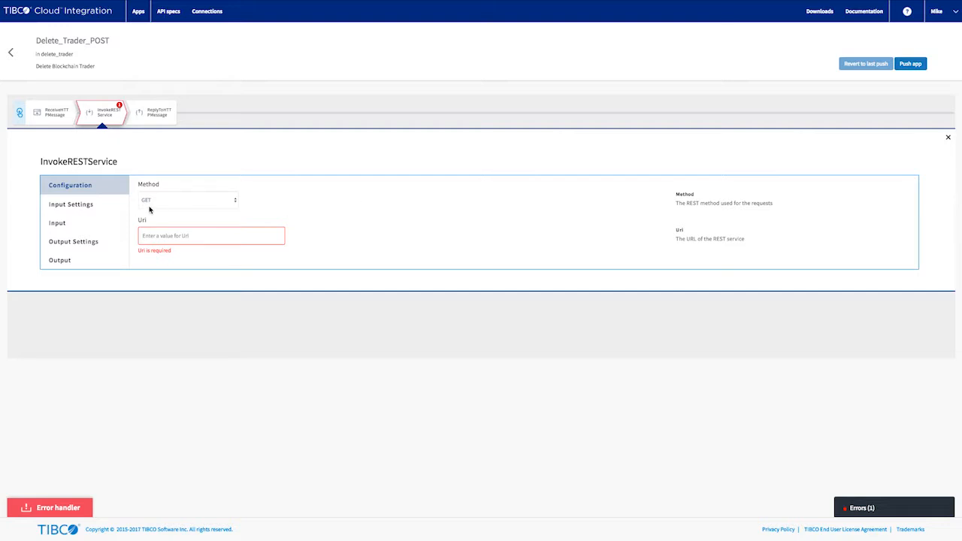
click(177, 204)
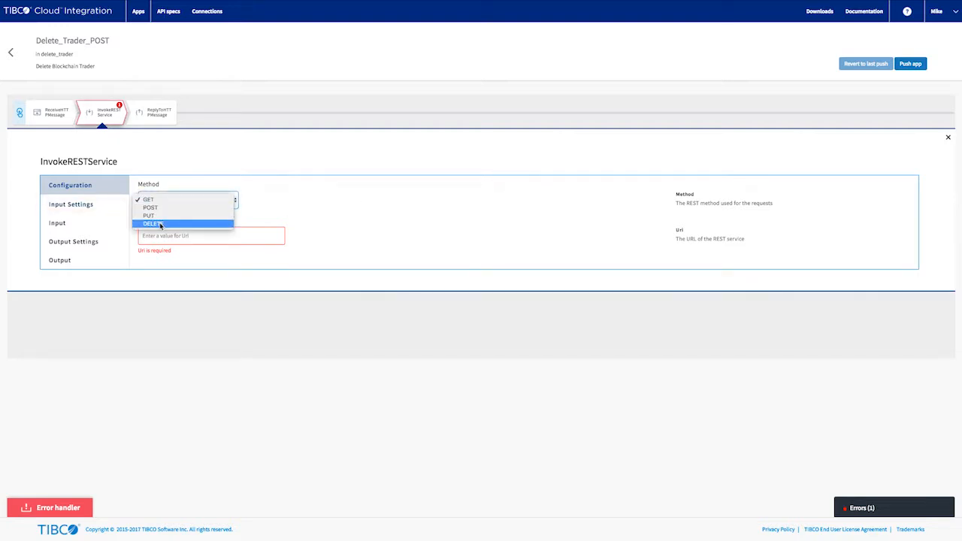
click(160, 227)
click(168, 237)
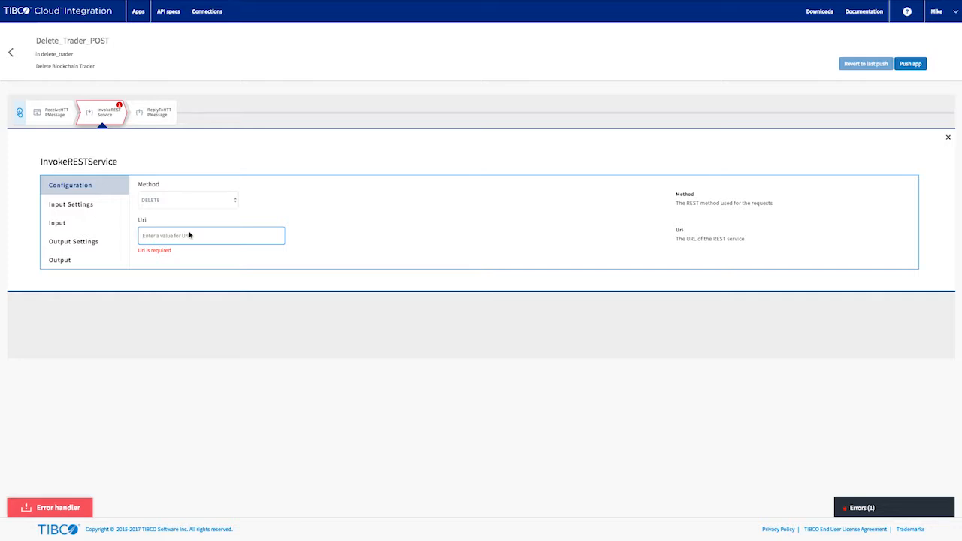
text(http://3)
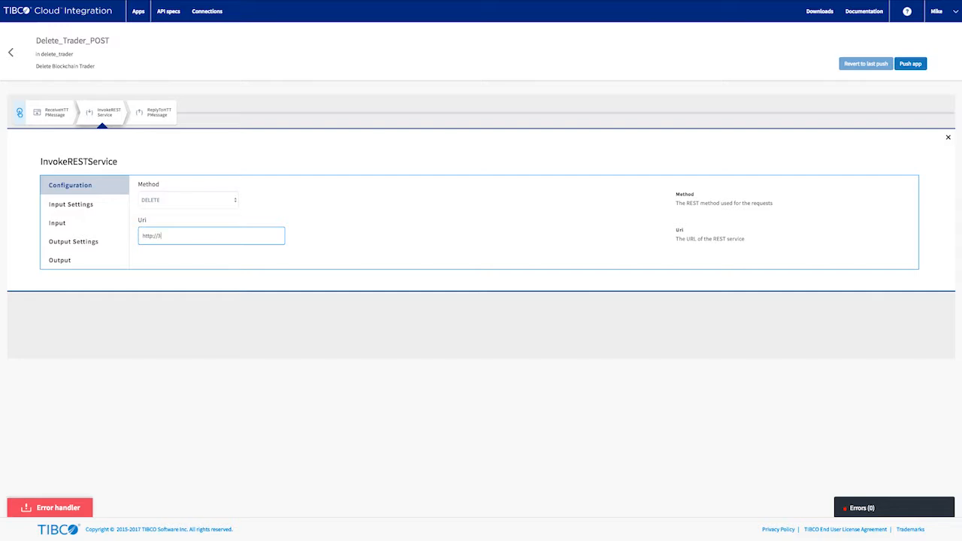
text(4.225.105.3:3000/api/Trader/{id)
click(384, 4)
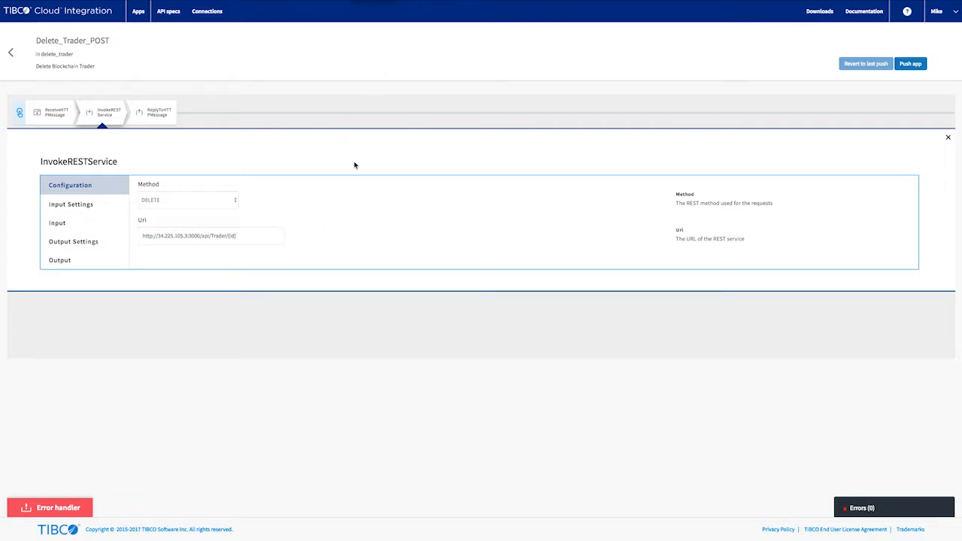
Map the InvokeRESTService path parameter id to $TriggerData.body.id
double_click(70, 207)
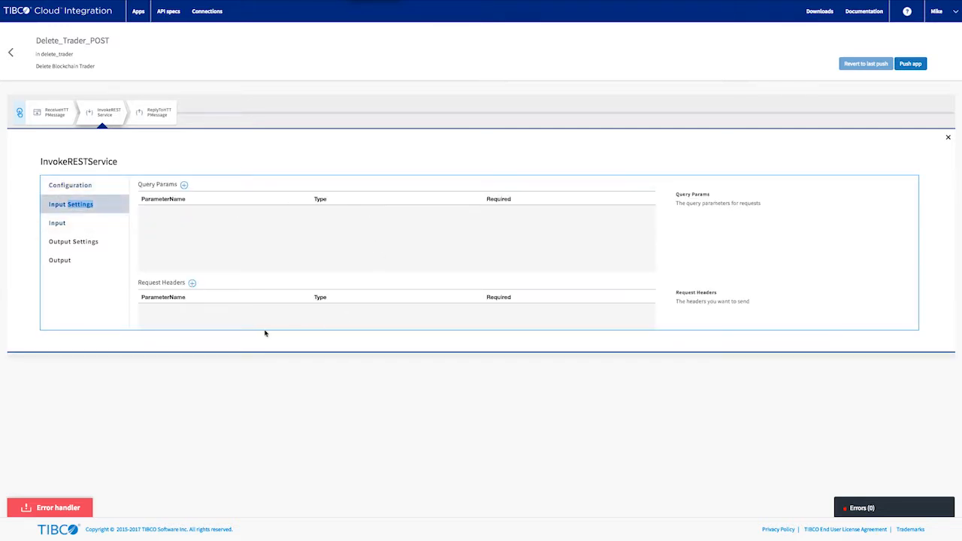
click(57, 225)
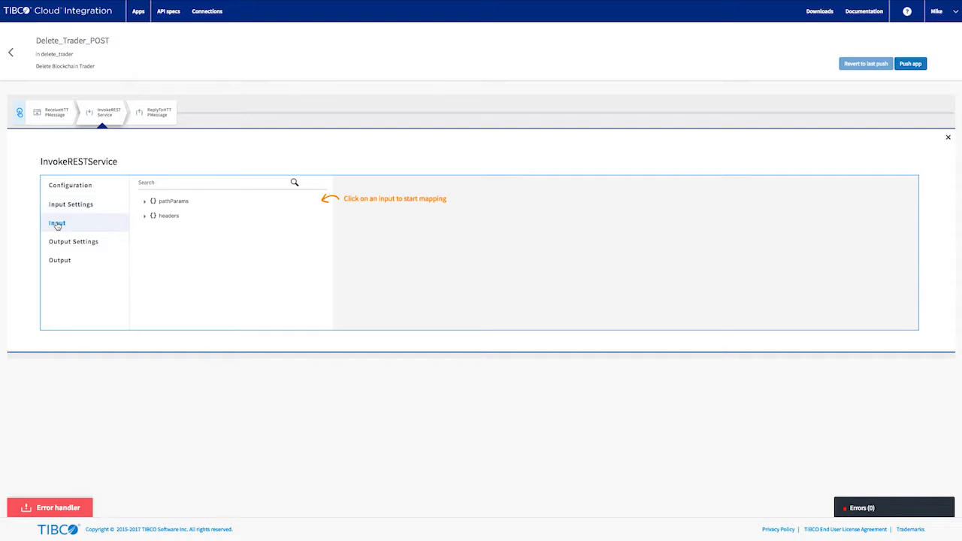
click(145, 201)
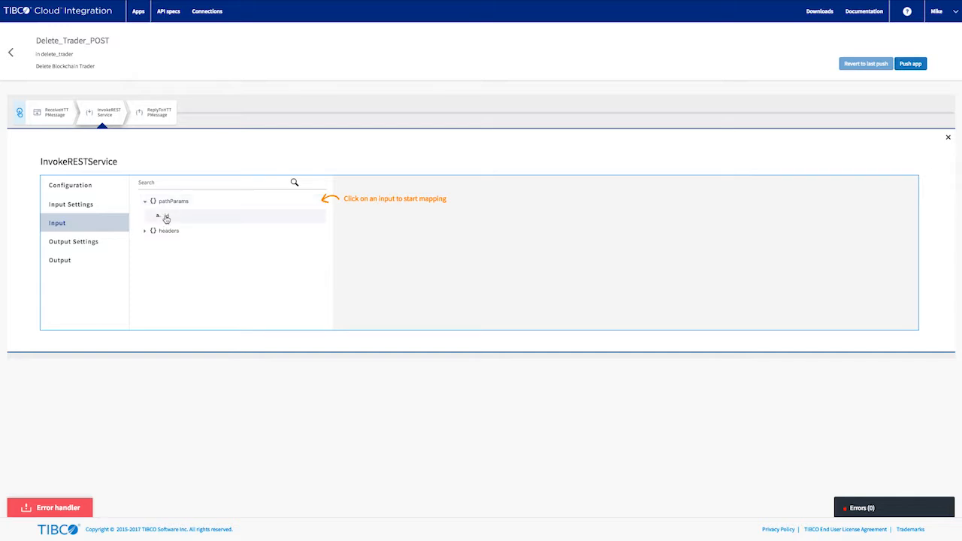
click(166, 217)
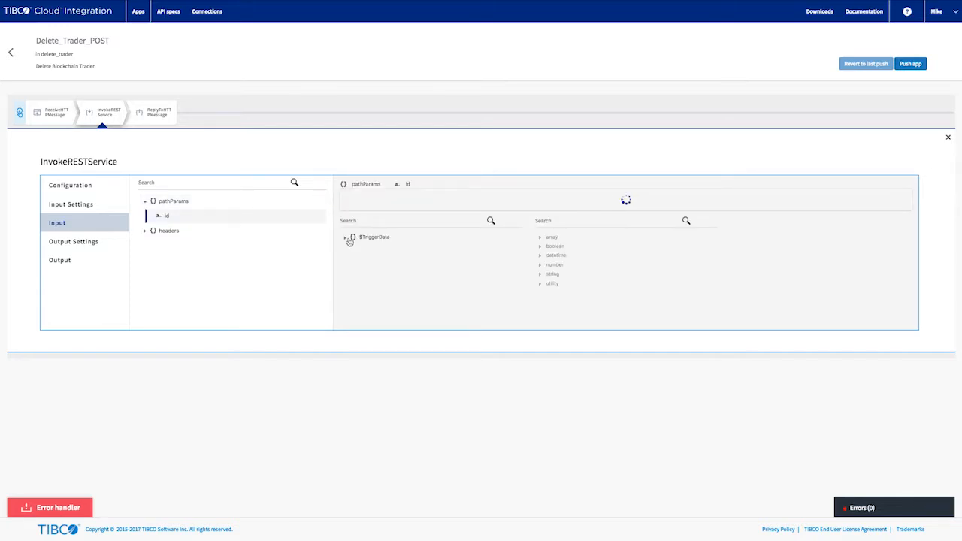
click(346, 238)
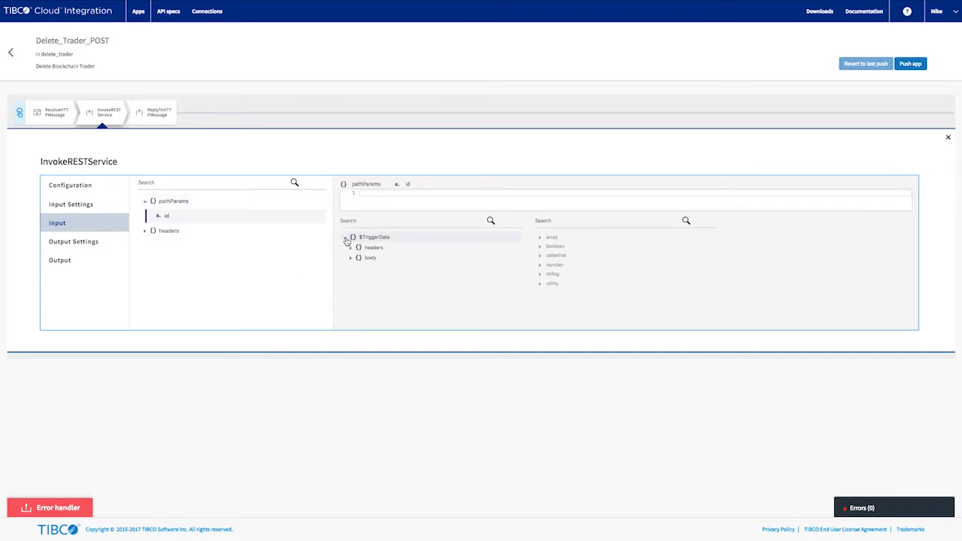
click(351, 259)
click(372, 269)
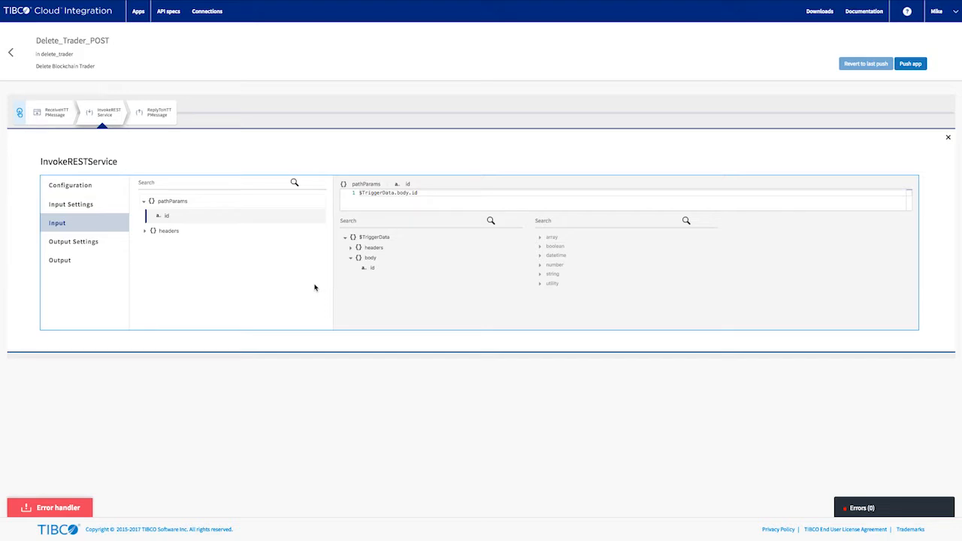
Set the ReplyToHTTPMessage input schema to {"responseCode":200}, replacing the sample id field and its value
click(150, 111)
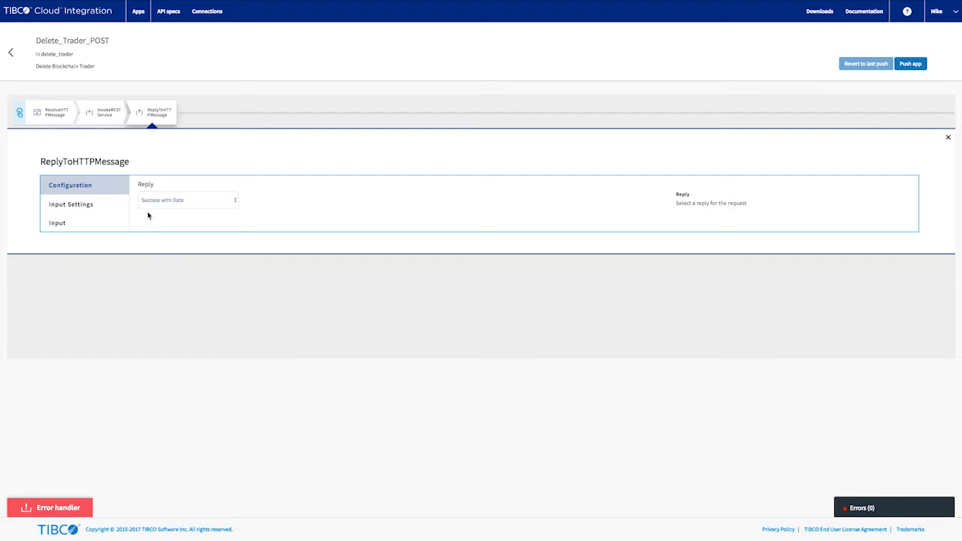
click(88, 208)
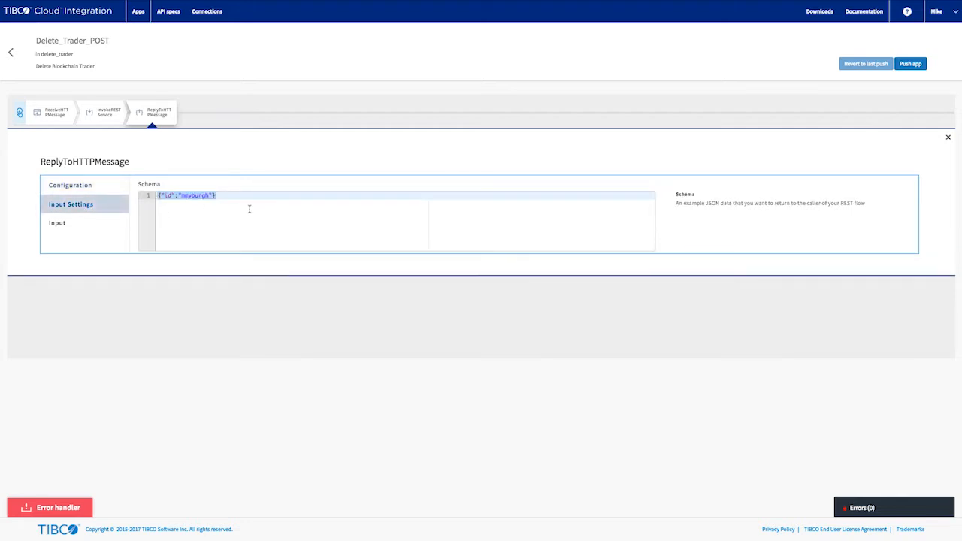
click(175, 196)
key(BackSpace)
key(BackSpace)
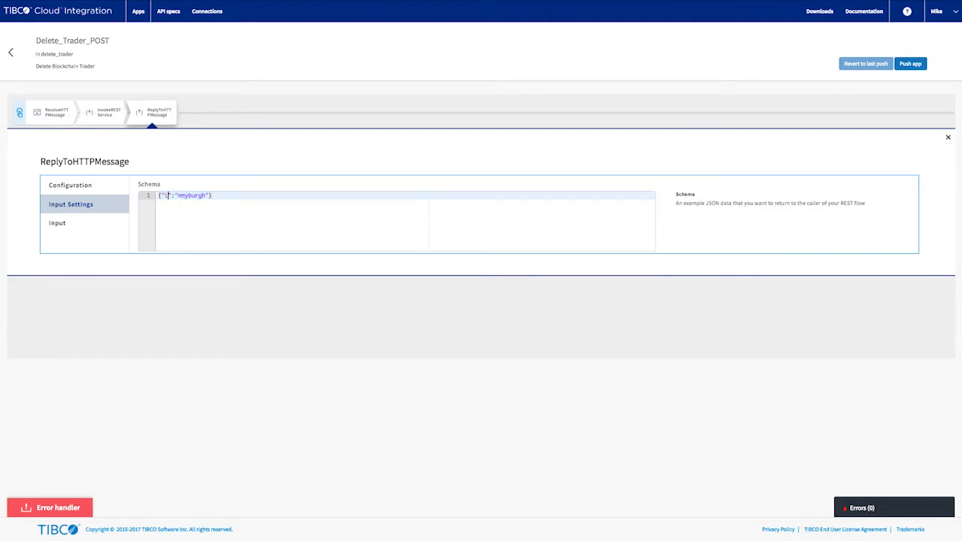
text(responseCode)
double_click(226, 195)
key(BackSpace)
key(BackSpace)
key(BackSpace)
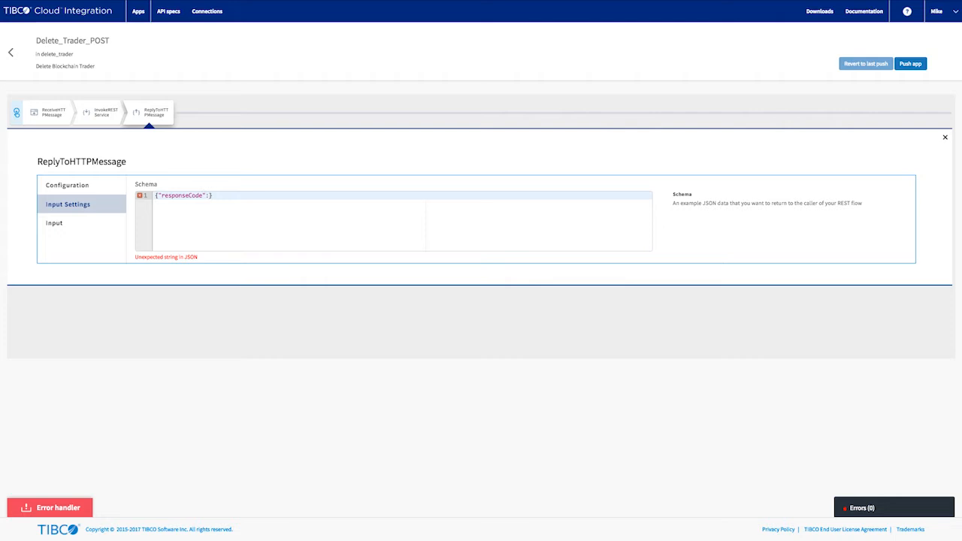
text(200)
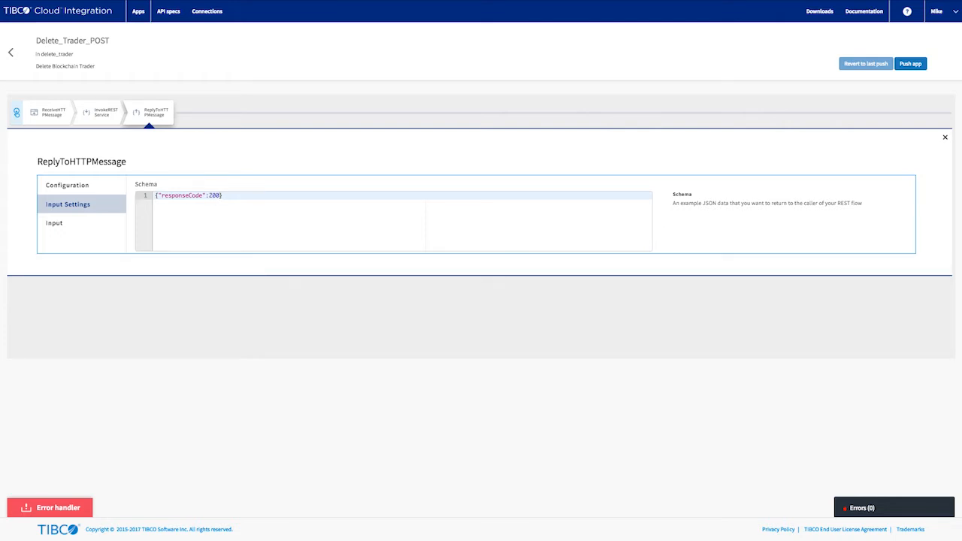
Map the ReplyToHTTPMessage input field responseCode to $InvokeRESTService.statusCode
click(59, 225)
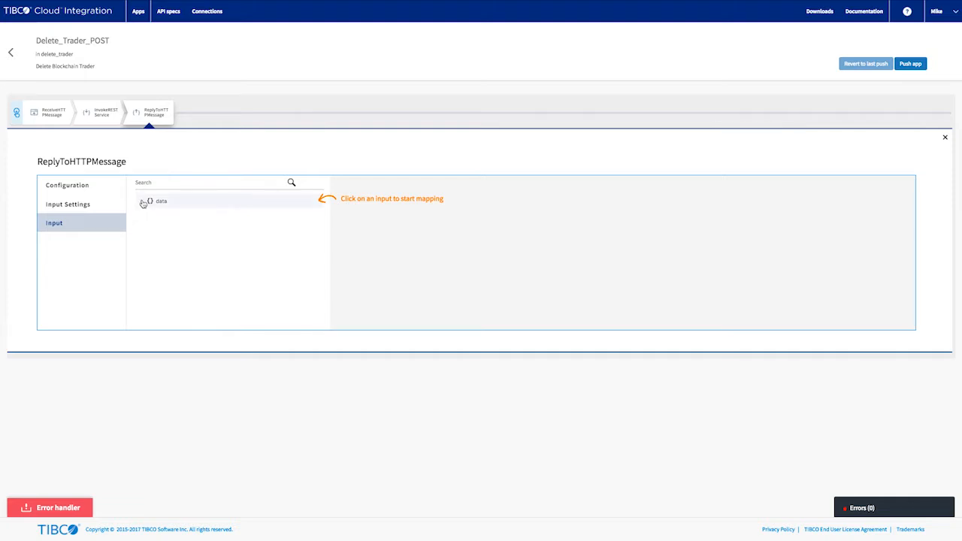
click(143, 203)
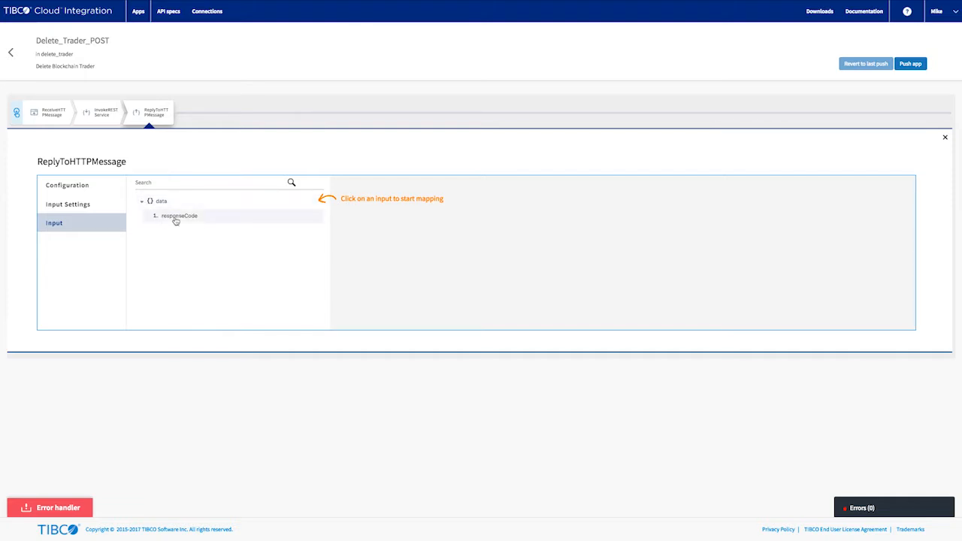
click(175, 218)
click(342, 237)
click(373, 249)
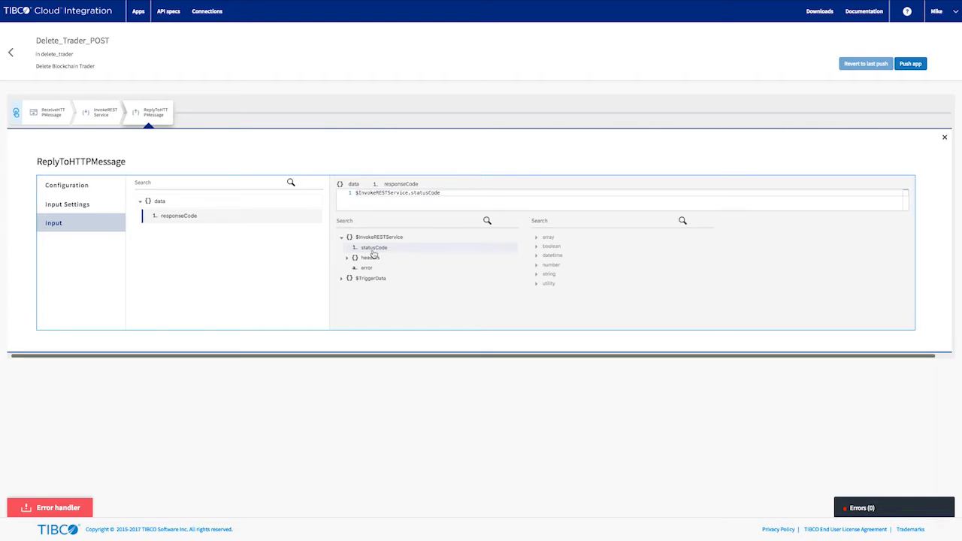
Push the delete_trader app and open the API tester for its endpoint
click(911, 65)
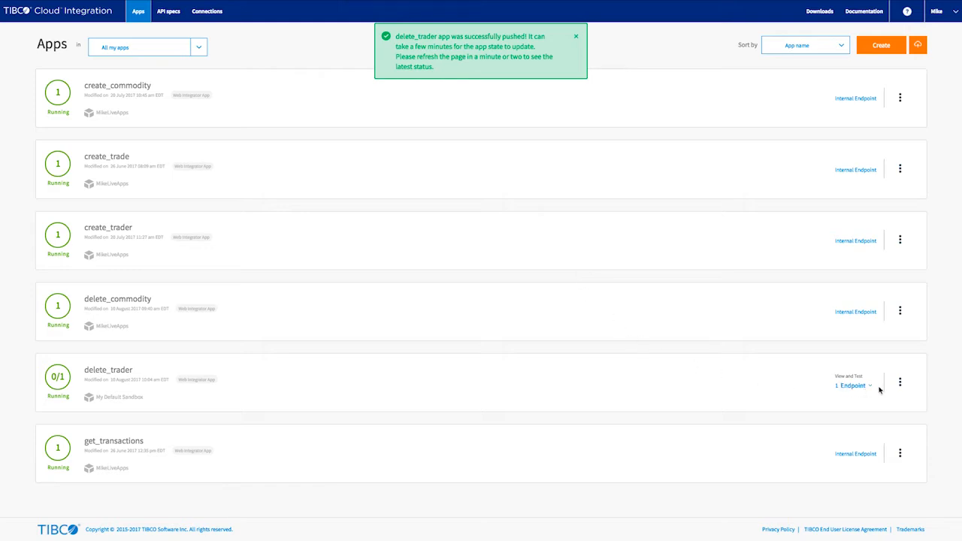
click(852, 385)
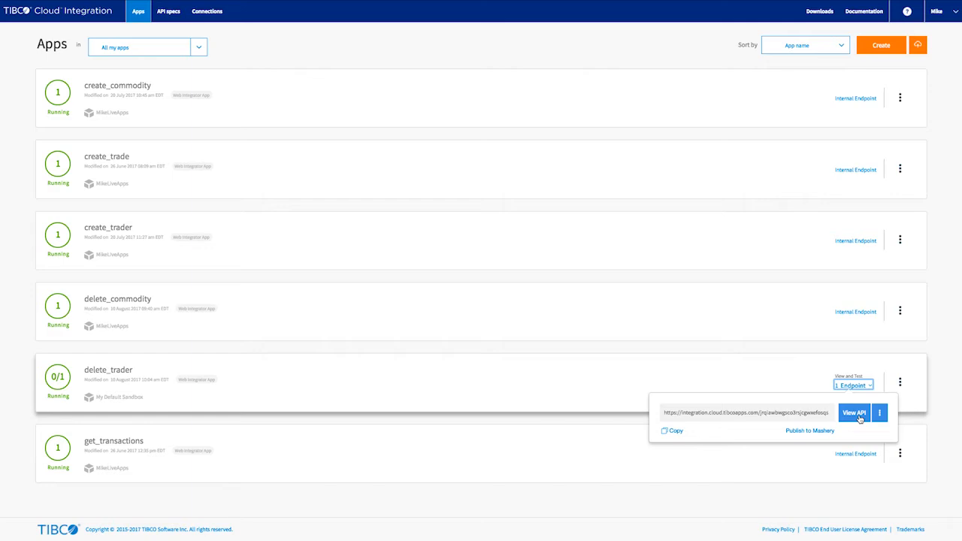
click(859, 416)
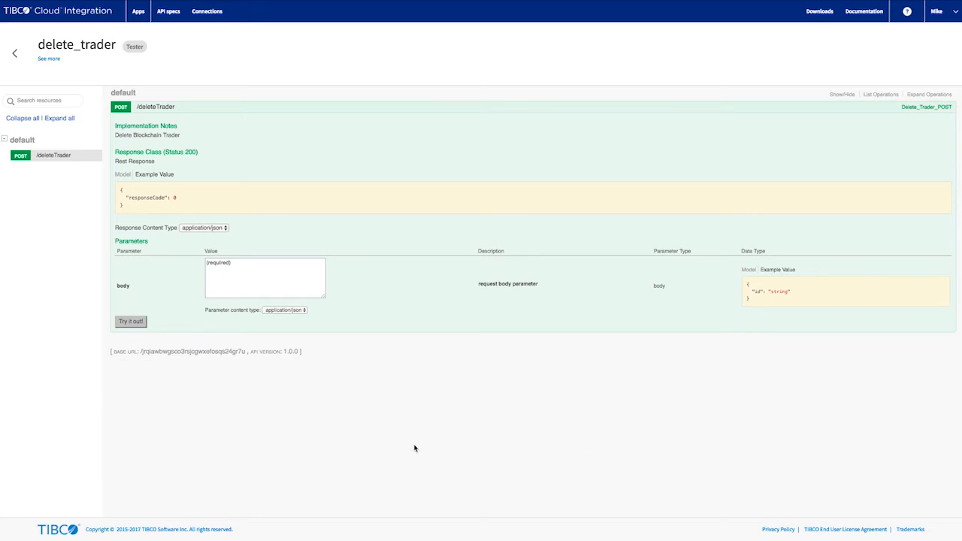
Fill the /deleteTrader request body from the example value with the existing trader's id, run the request and view its response
click(779, 293)
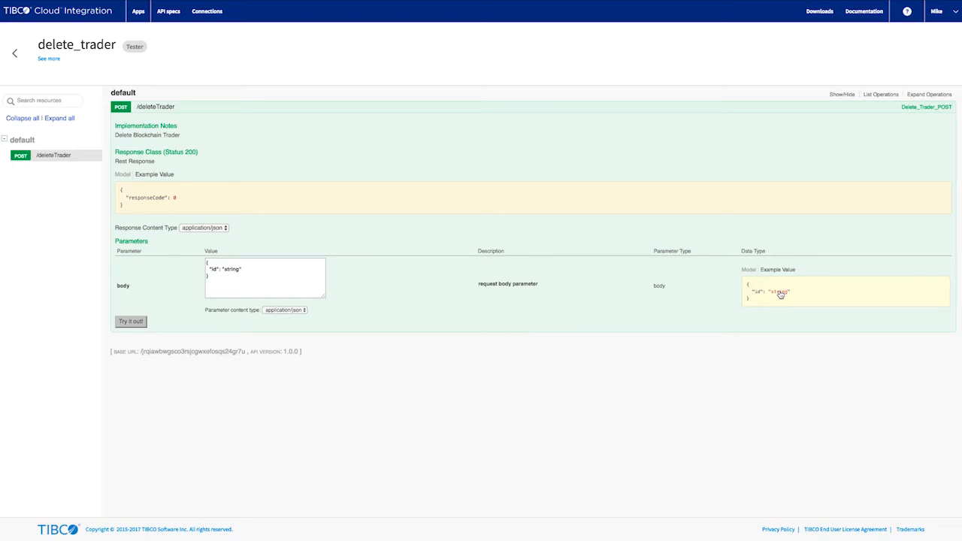
double_click(229, 269)
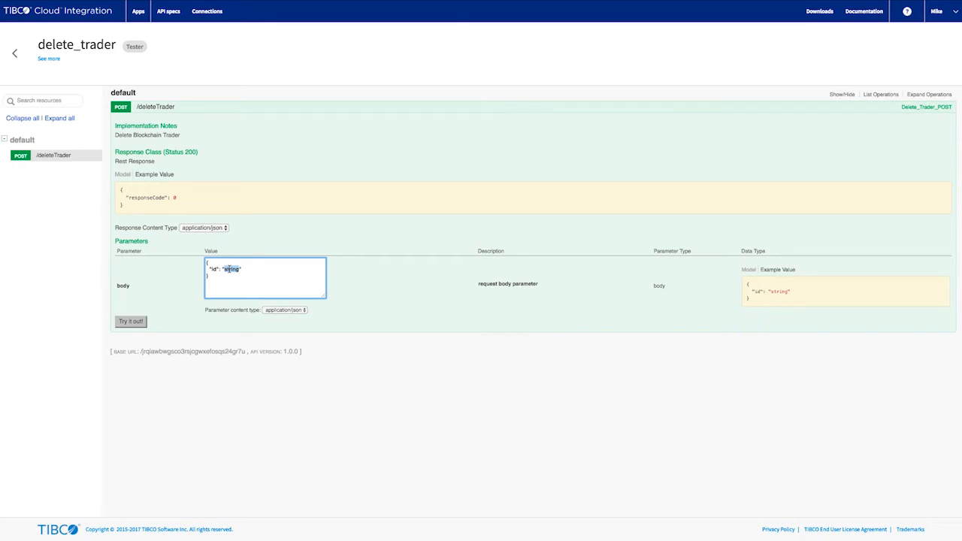
key(super+grave)
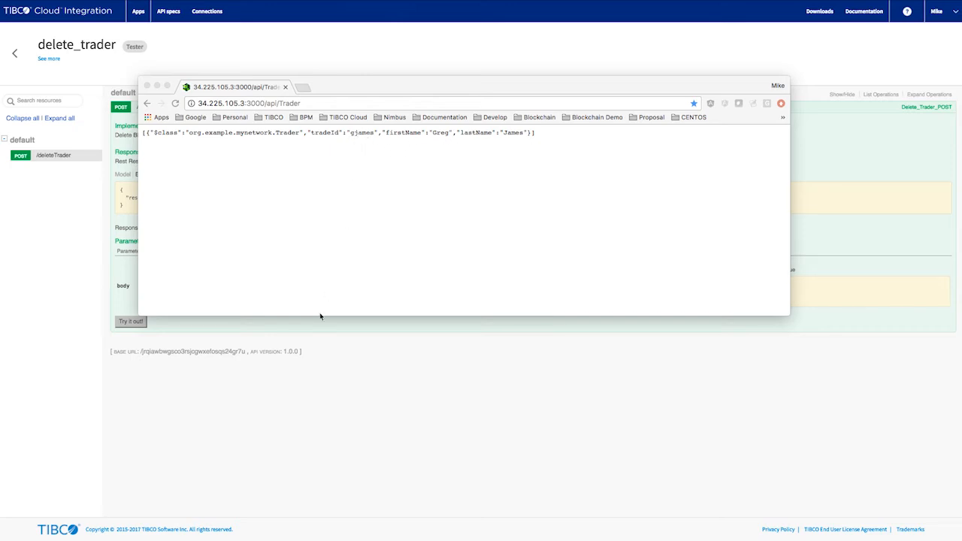
click(329, 385)
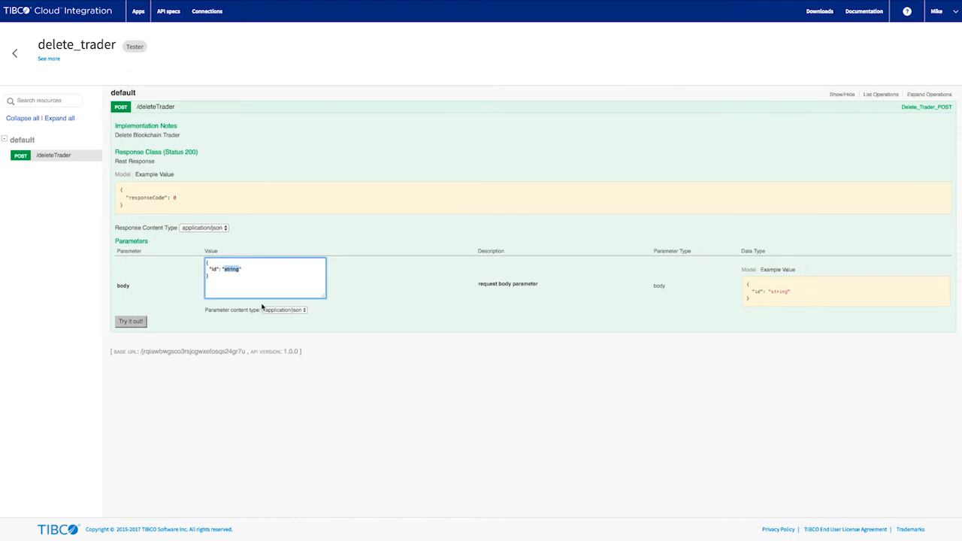
text(gjame)
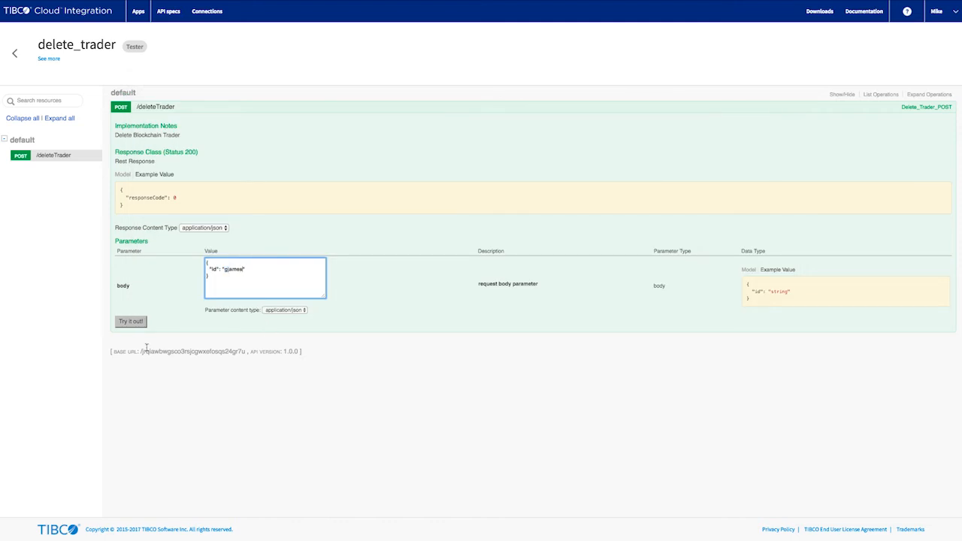
click(132, 324)
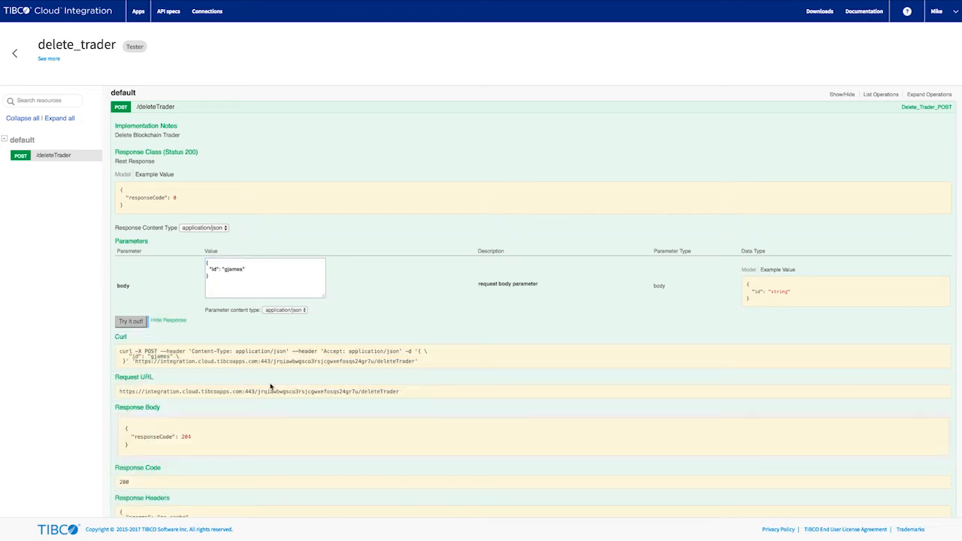
scroll(298, 404, down, 1)
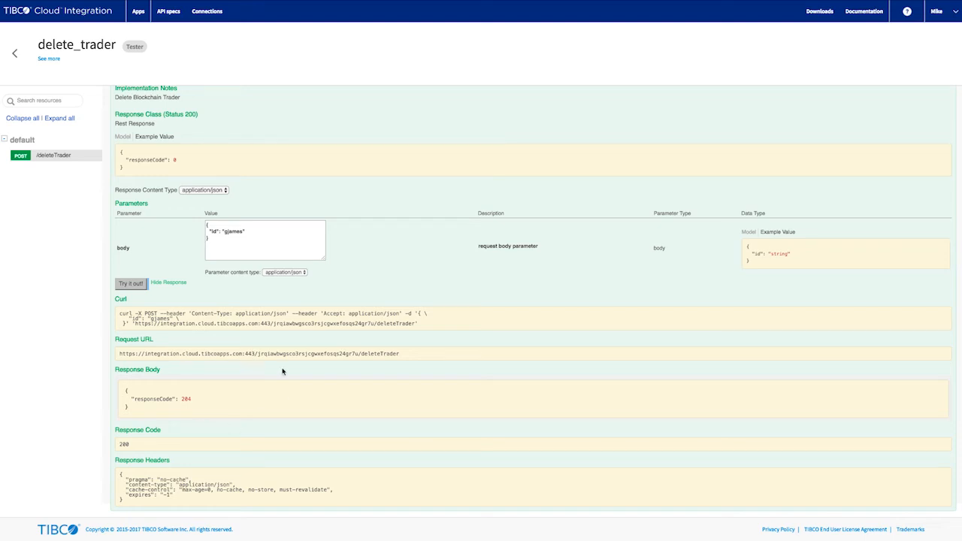
Reload the trader list at 34.225.105.3:3000/api/Trader to check the deletion, and return to the API tester
click(254, 0)
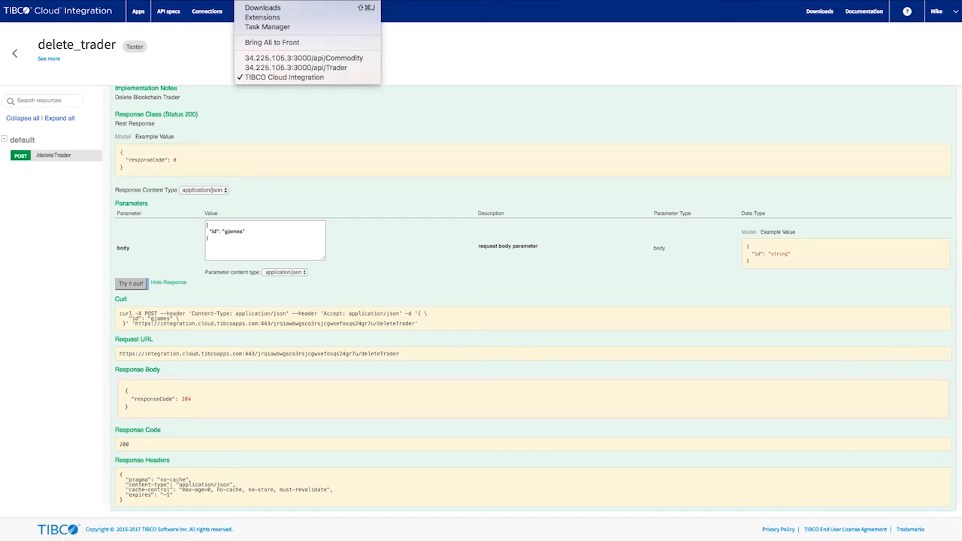
click(272, 68)
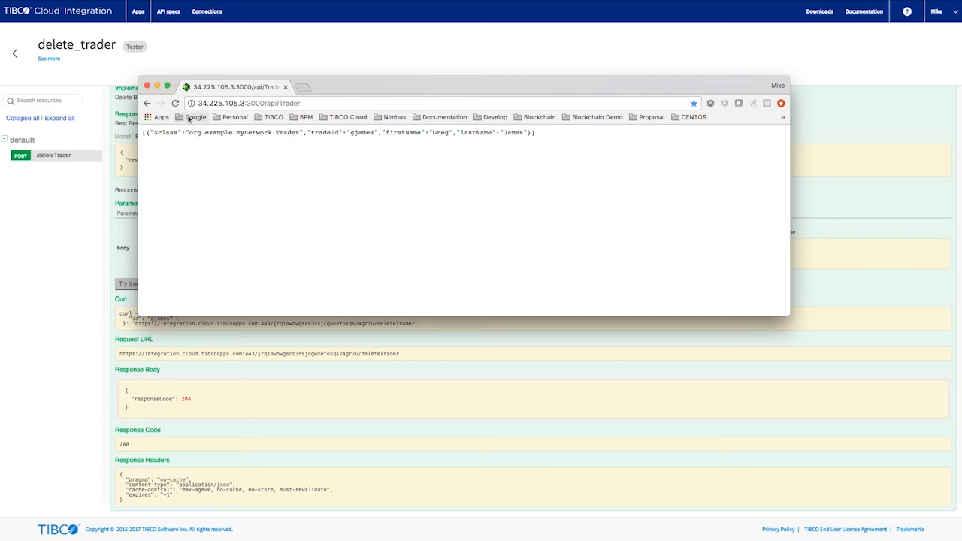
click(176, 103)
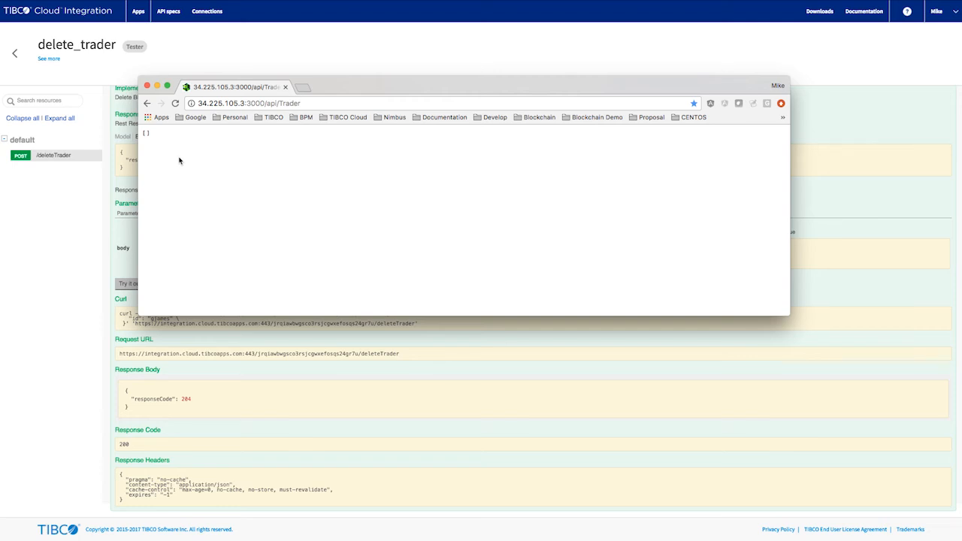
click(74, 234)
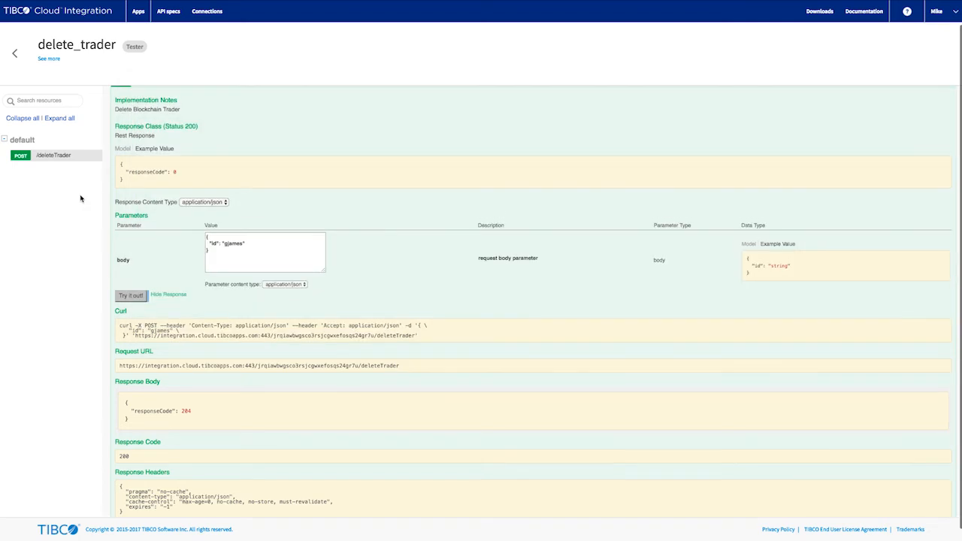
Return to the apps list and move the delete_trader app to the MikeLiveApps sandbox
click(14, 54)
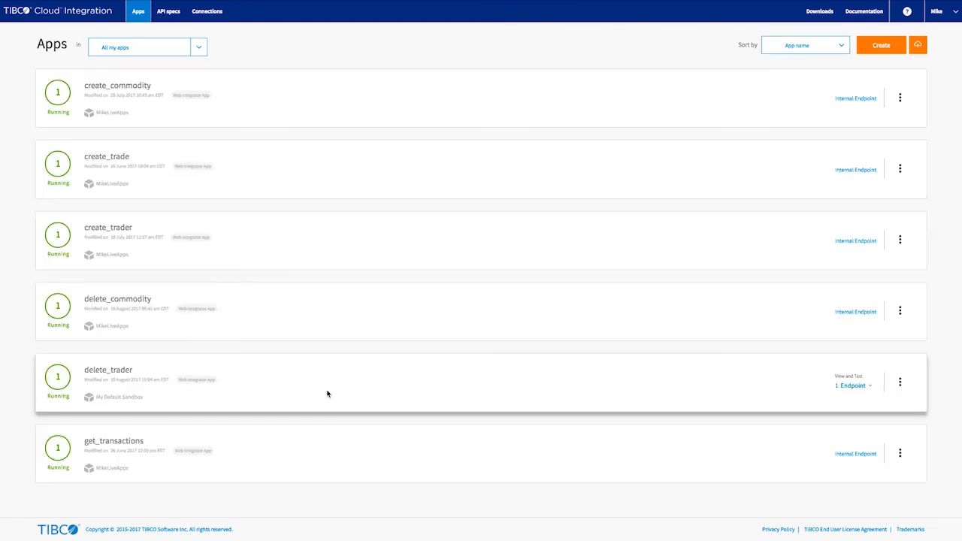
click(900, 384)
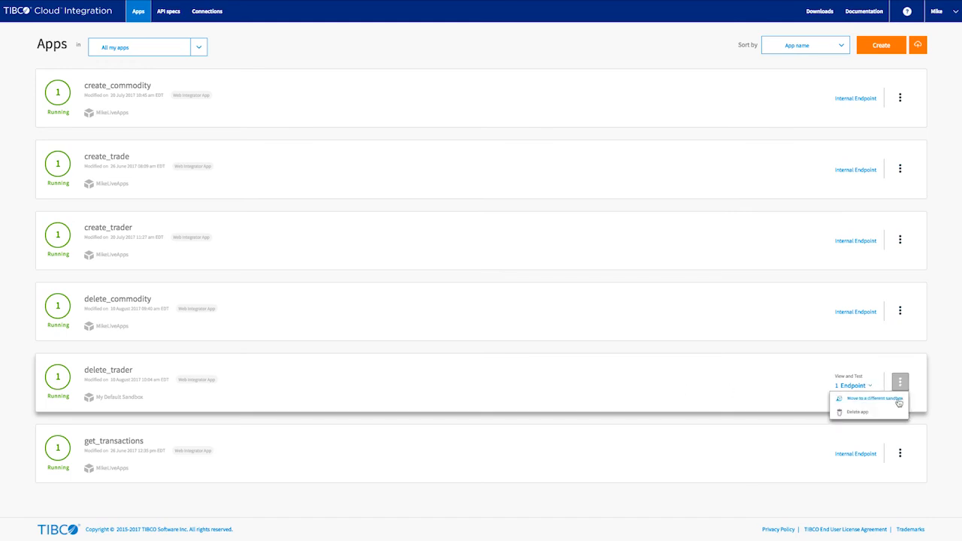
click(899, 399)
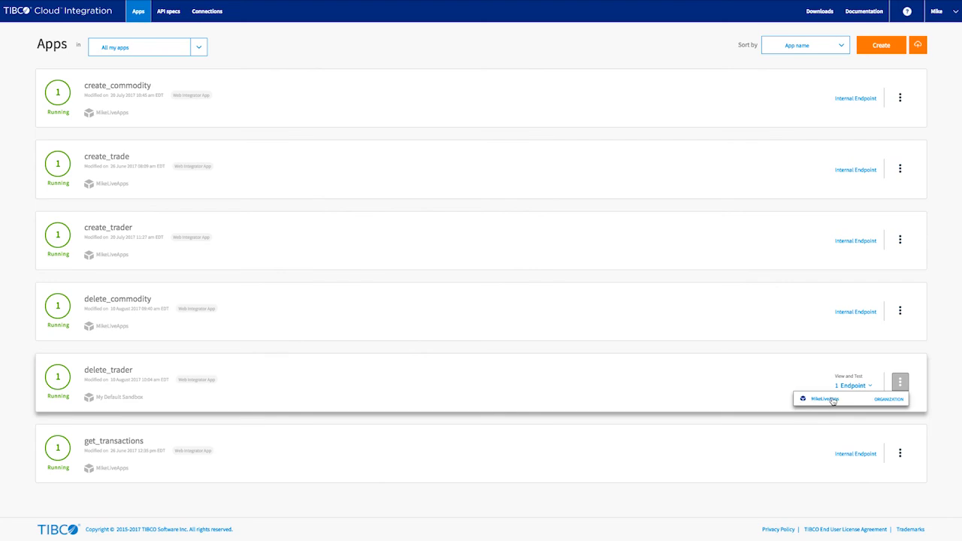
click(896, 403)
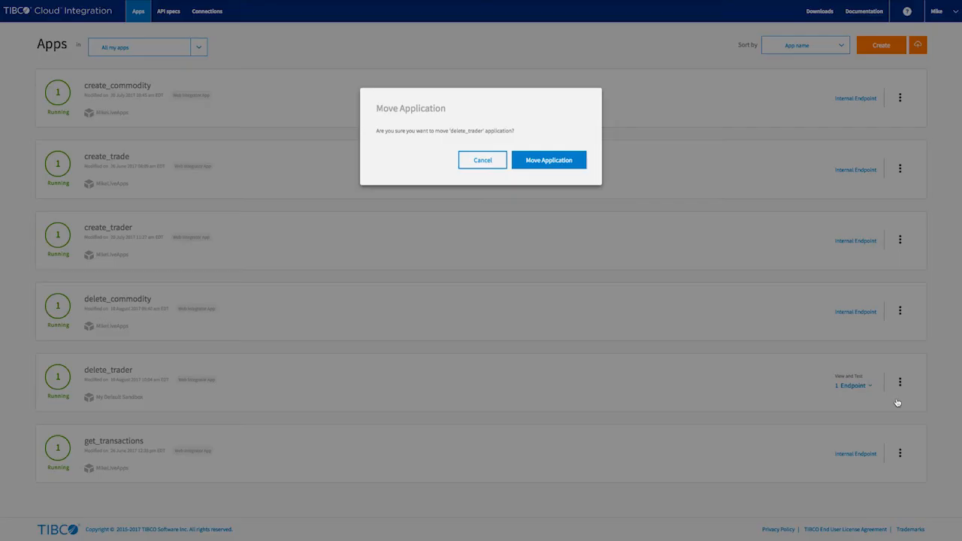
click(560, 173)
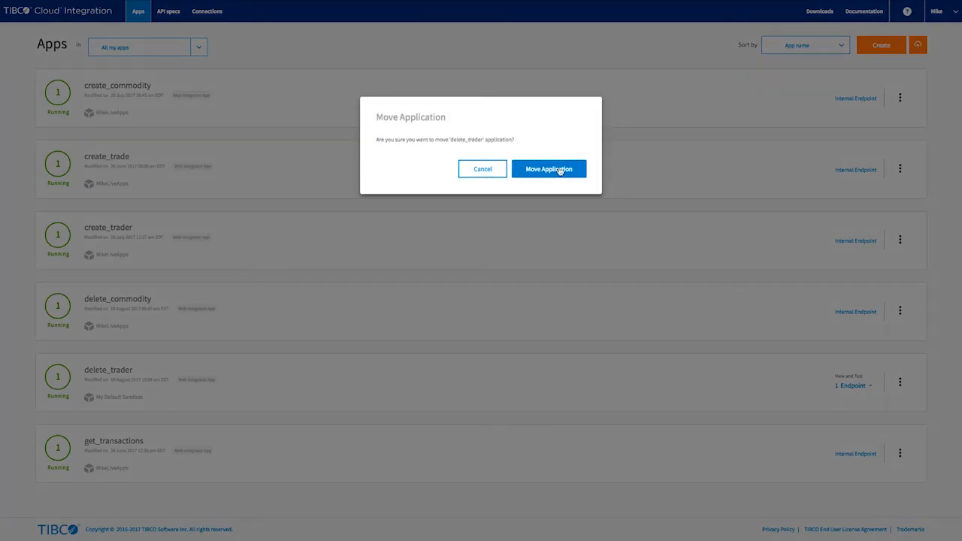